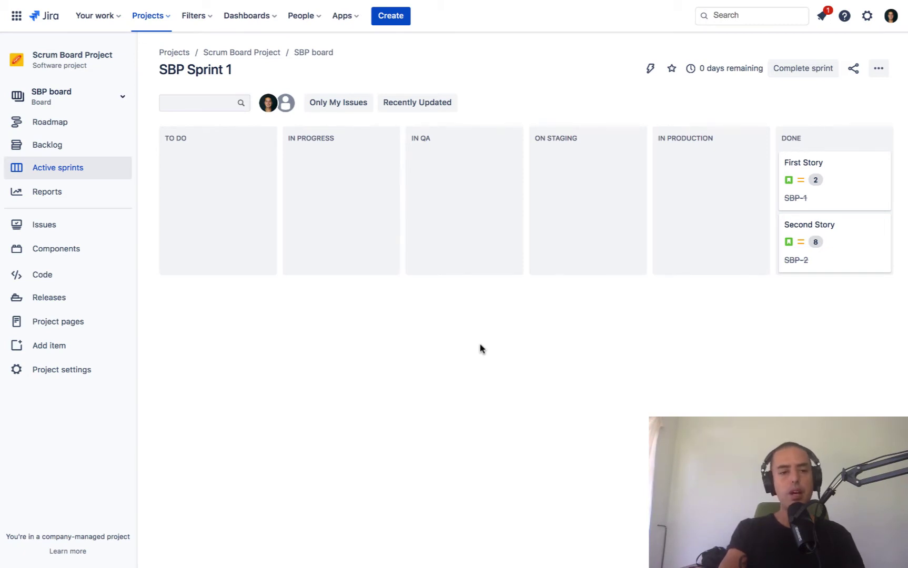
- Go to the SBP project's workflow settings and edit Software Simplified Workflow for Project SBP
left_click(74, 372)
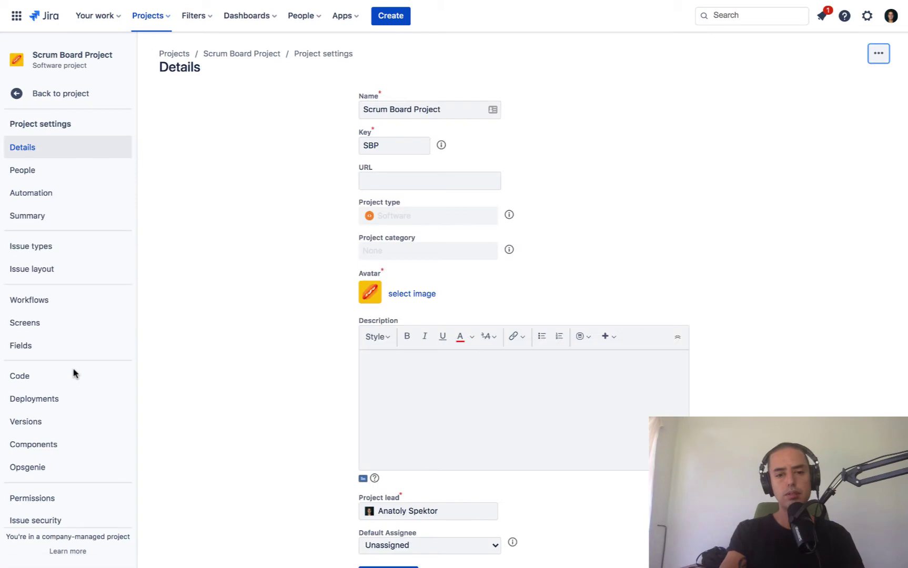
left_click(38, 304)
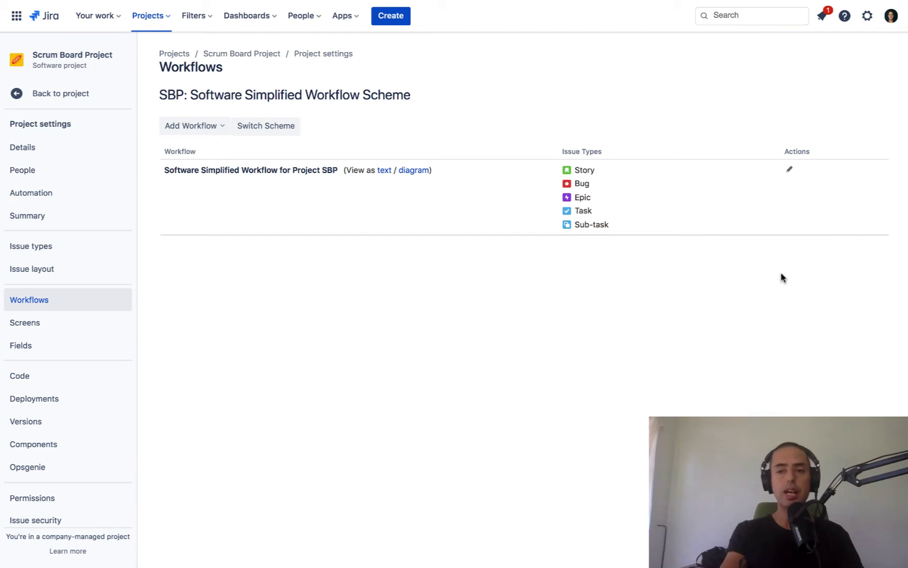
left_click(791, 172)
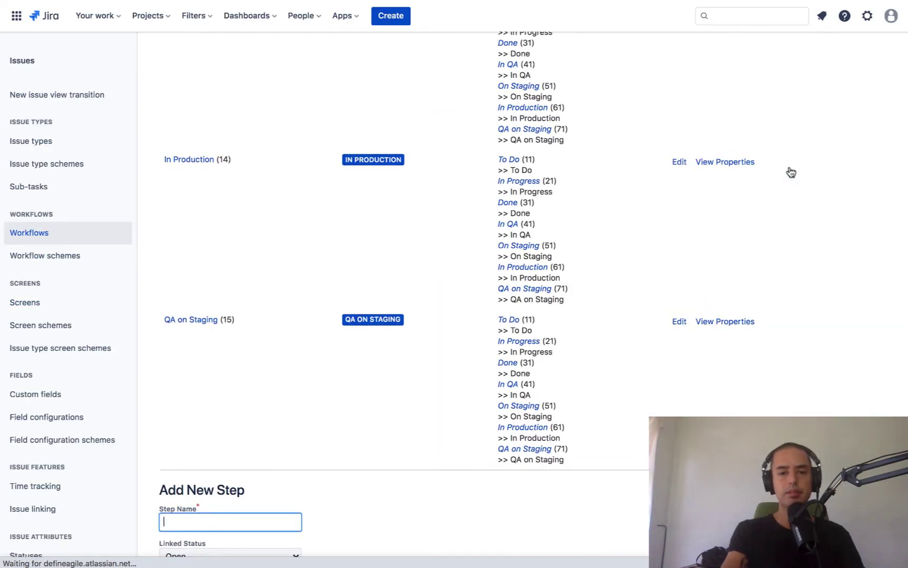
- Switch the SBP workflow draft from text view to its diagram view
scroll(790, 173, "up", 15)
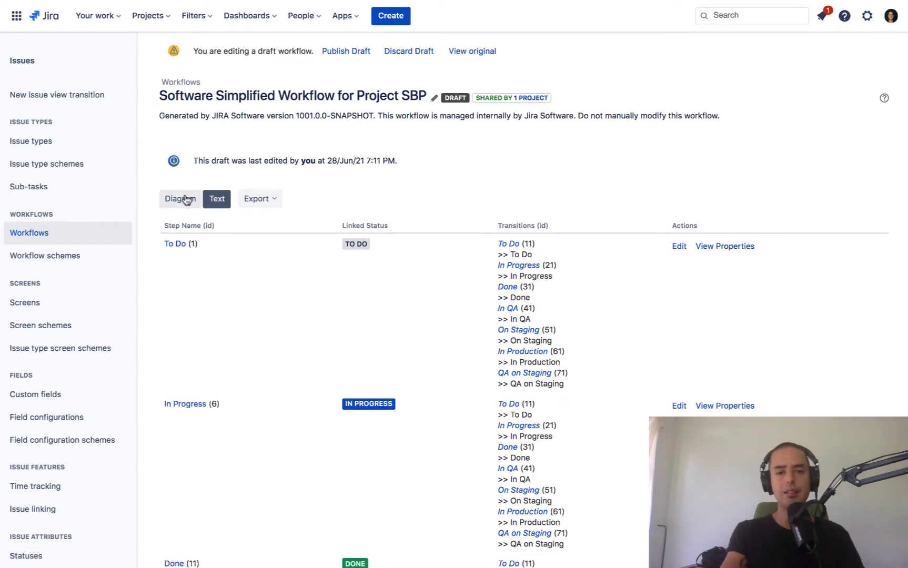
left_click(181, 199)
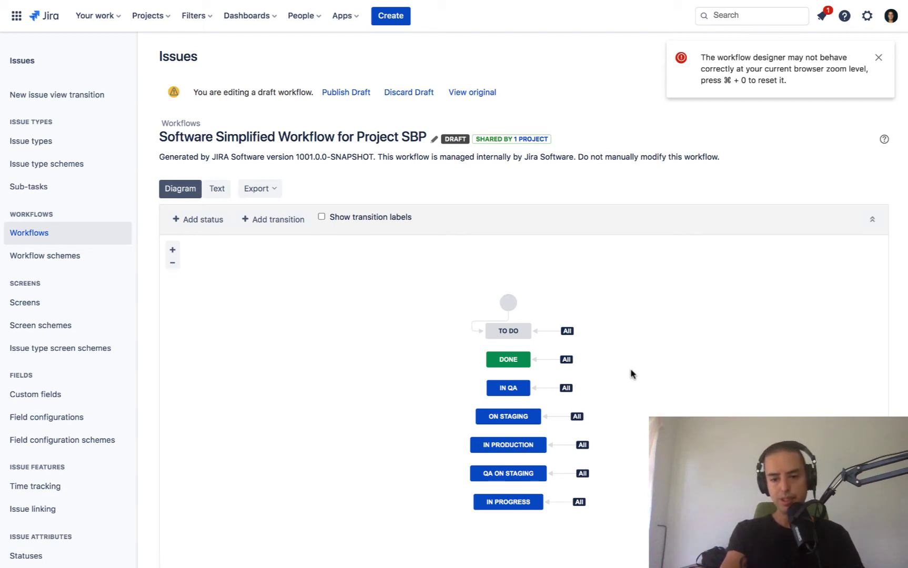
- Try adding a 'Qa on staging done' transition from QA ON STAGING to IN PRODUCTION
mouse_move(581, 476)
left_click(512, 469)
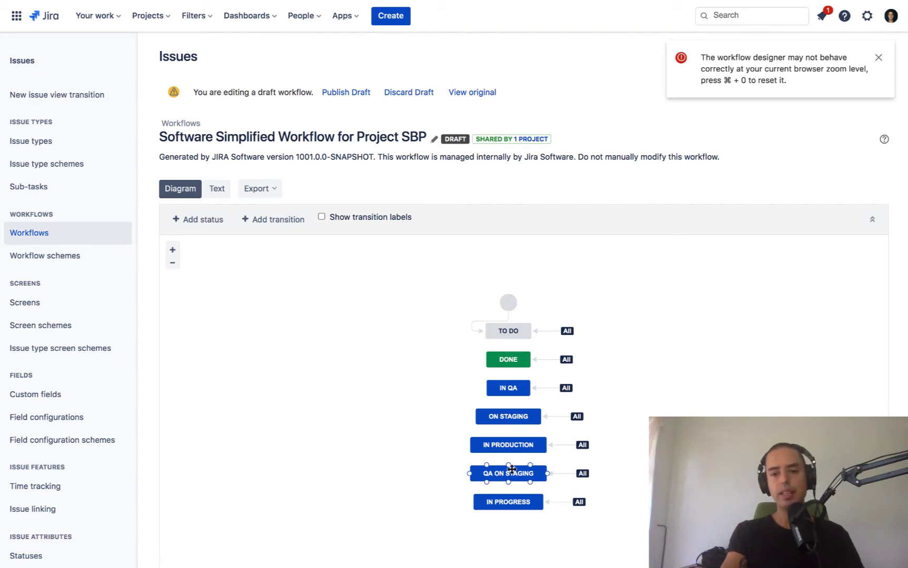
mouse_move(511, 469)
left_mouse_down()
mouse_move(511, 457)
mouse_move(508, 467)
left_mouse_up()
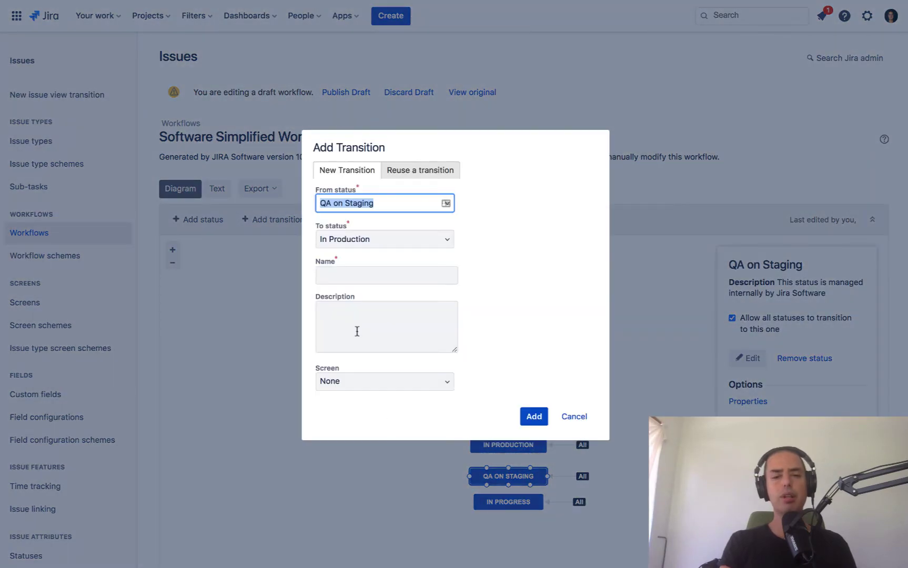
left_click(346, 277)
type("Qa on")
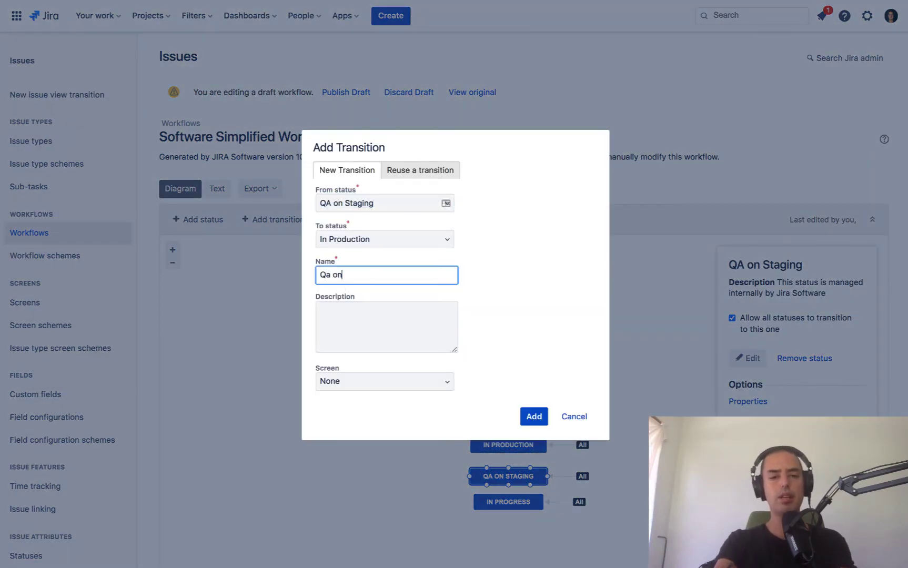
type(" staging done")
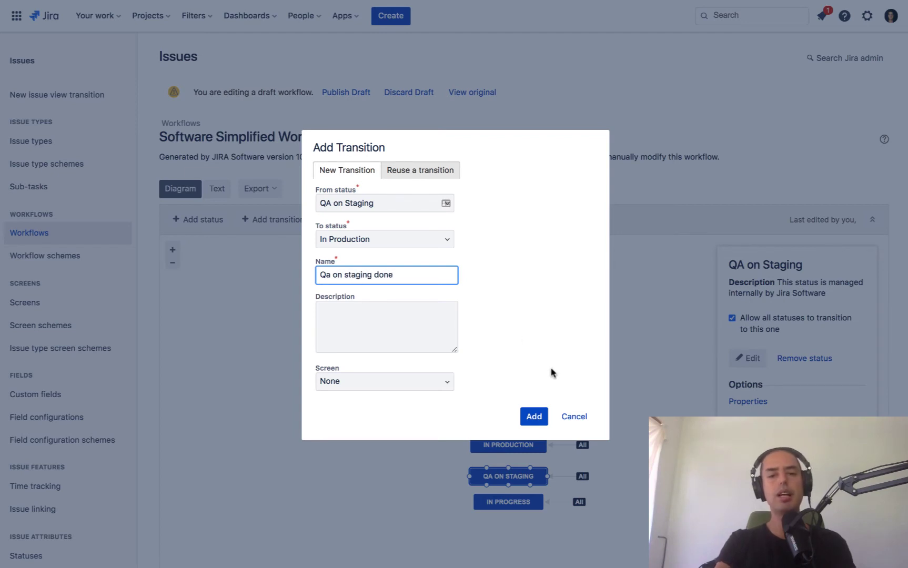
left_click(535, 417)
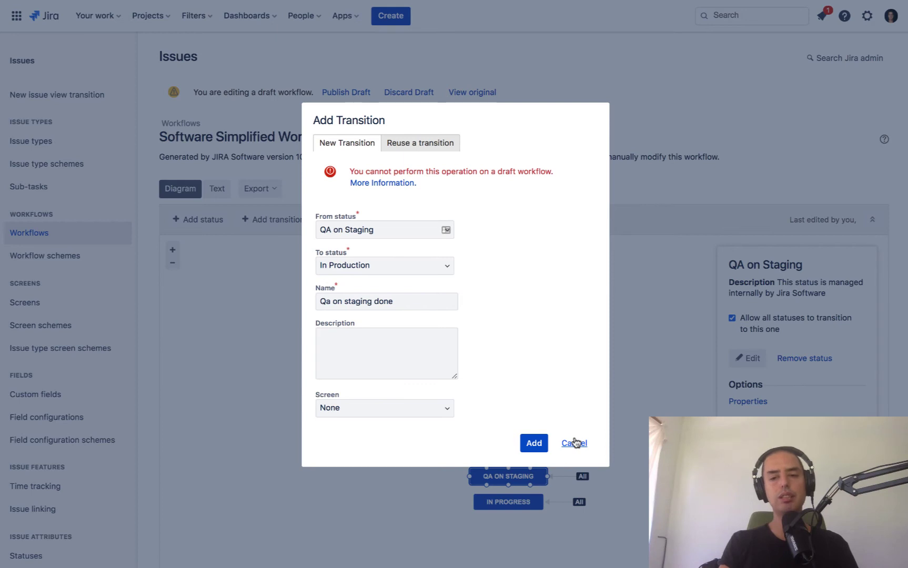
- Cancel the refused transition and publish the draft, saving a backup named 'BAKCUP OF SBP'
left_click(574, 442)
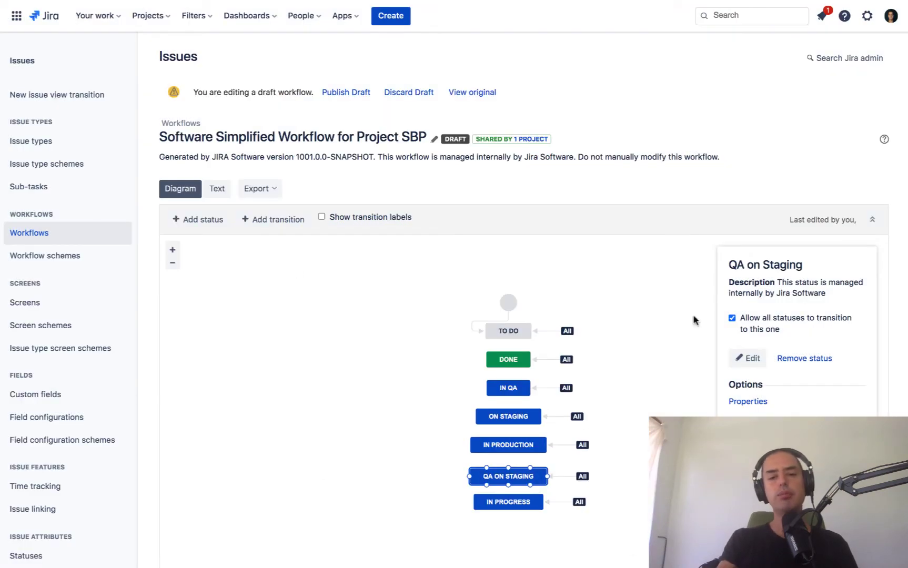
left_click(353, 93)
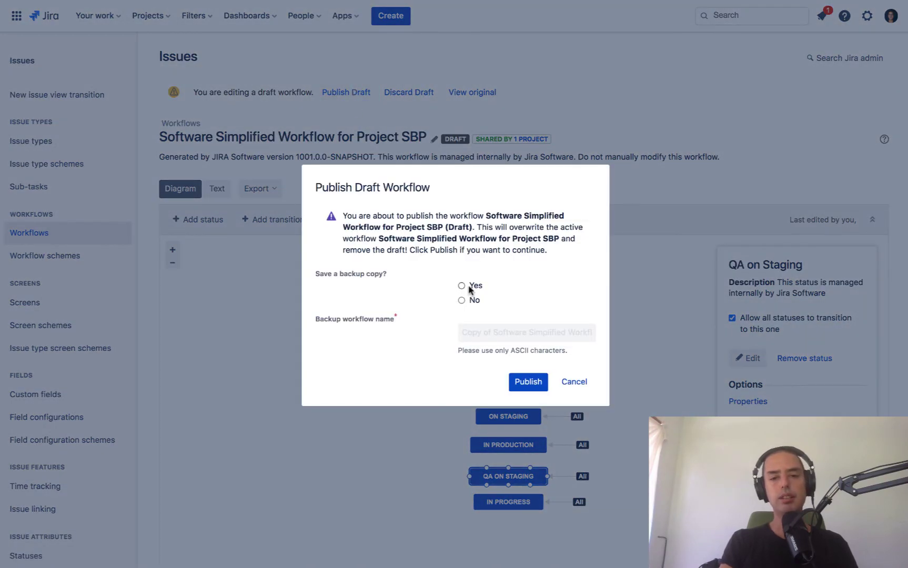
left_click(461, 286)
left_click_drag(464, 332, 622, 342)
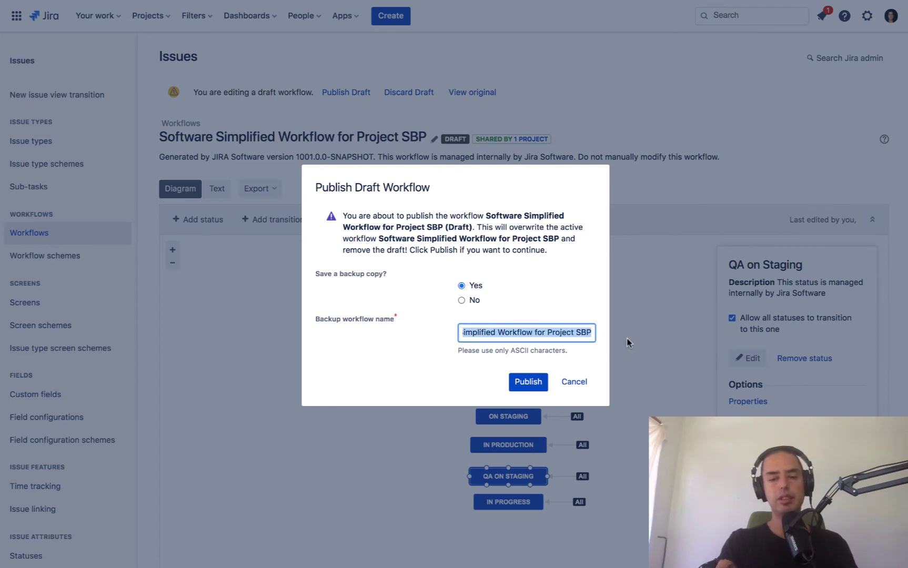
key("BackSpace")
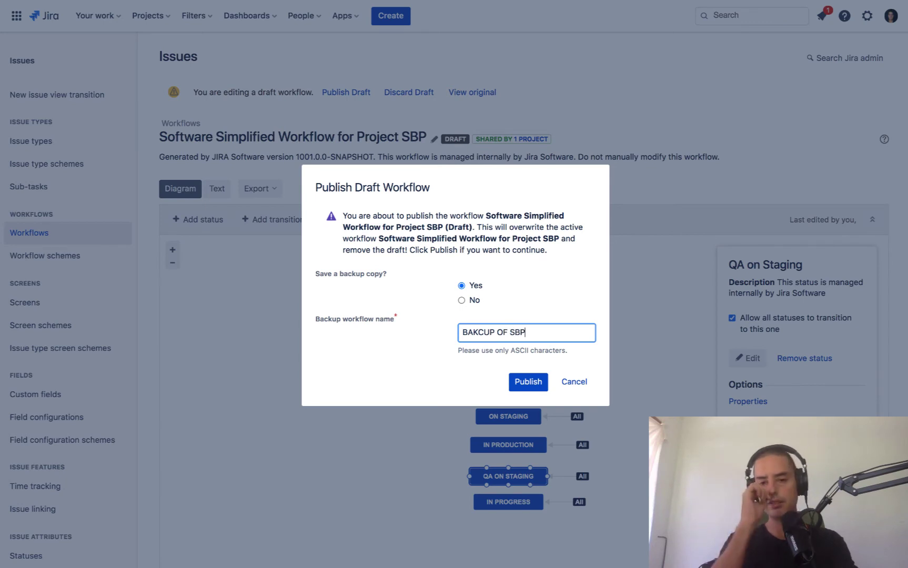
type("BAKCUP OF SBP")
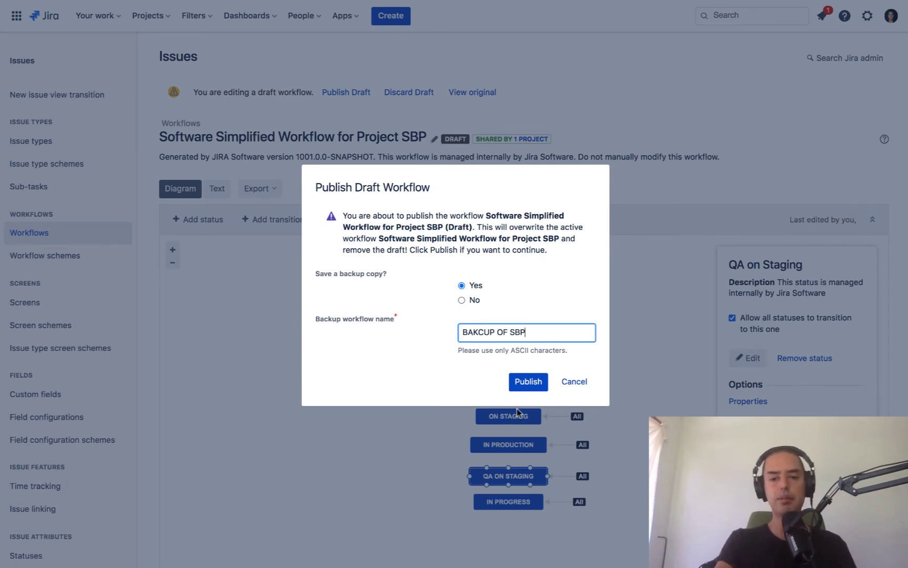
left_click(526, 386)
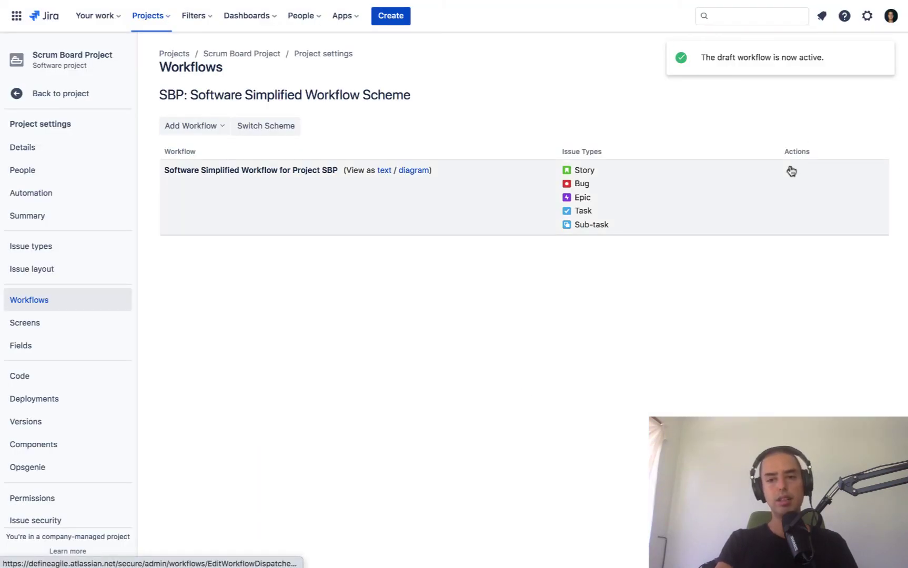
- Reopen the SBP workflow as a new draft and dismiss the zoom-level warning
left_click(789, 171)
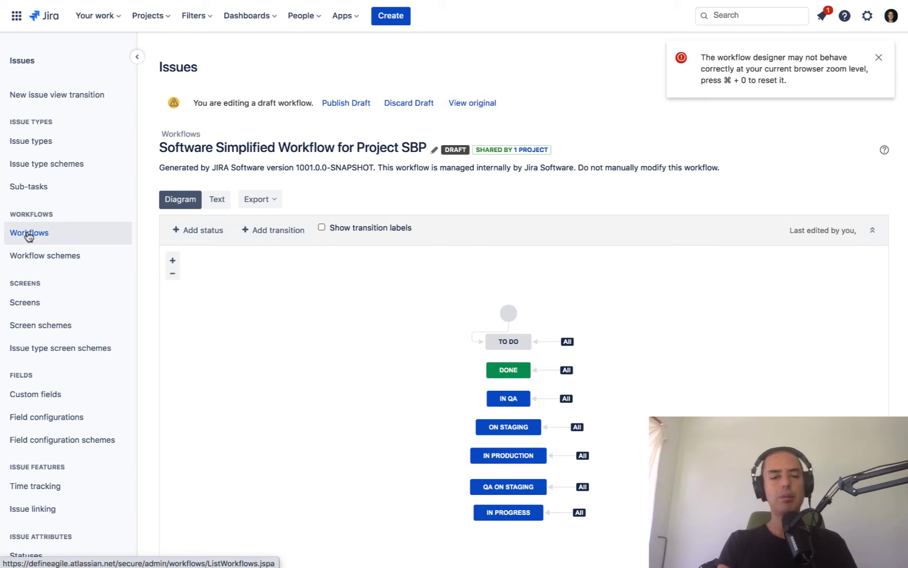
right_click(29, 238)
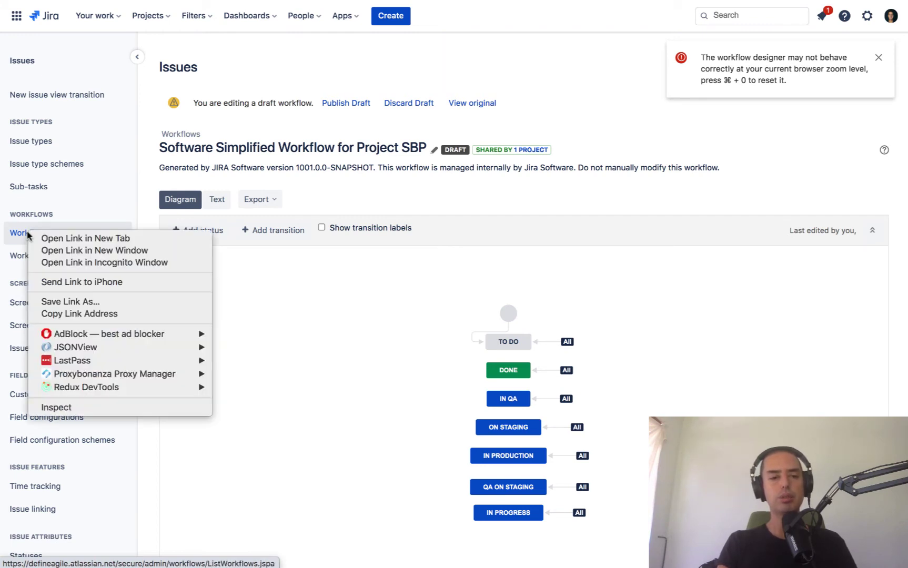
left_click(84, 238)
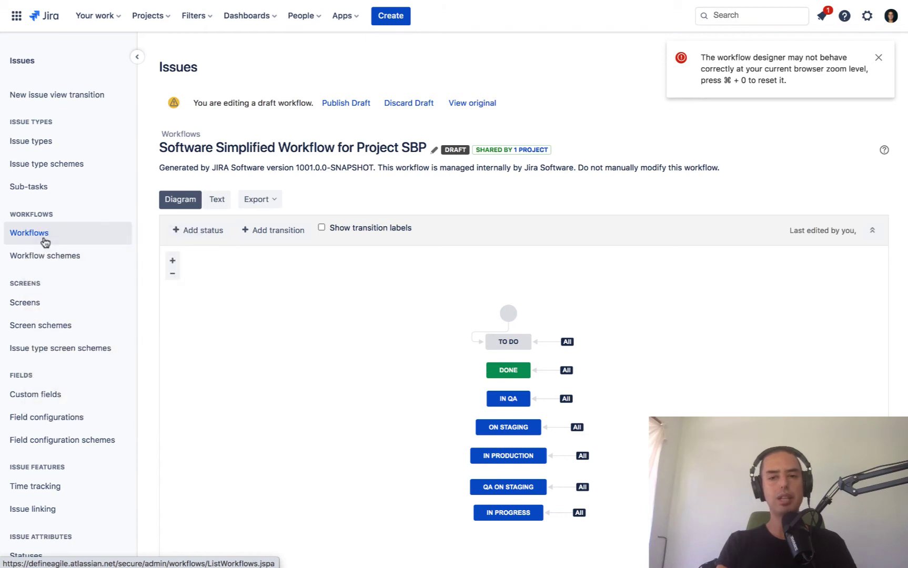
left_click(878, 57)
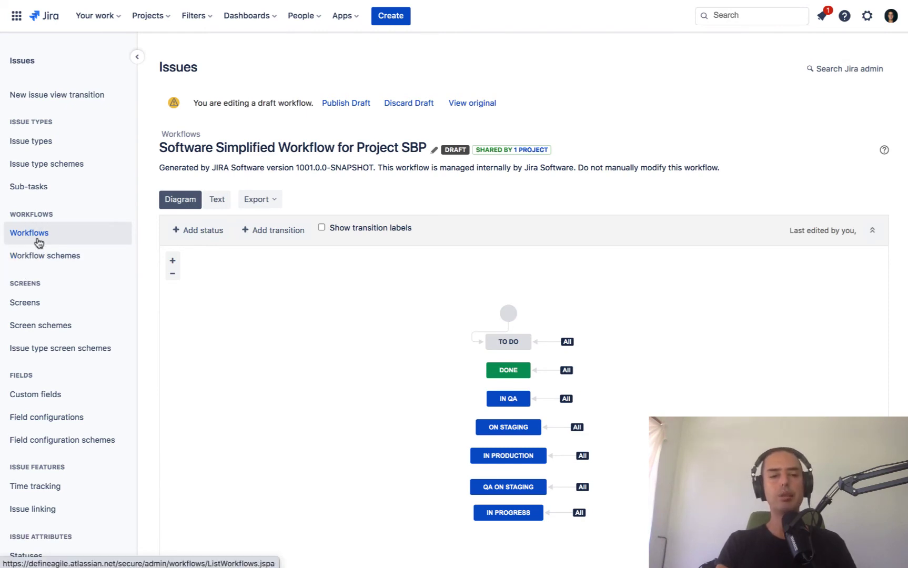
- Edit the inactive BAKCUP OF SBP workflow from the Workflows list's Inactive table
left_click(70, 232)
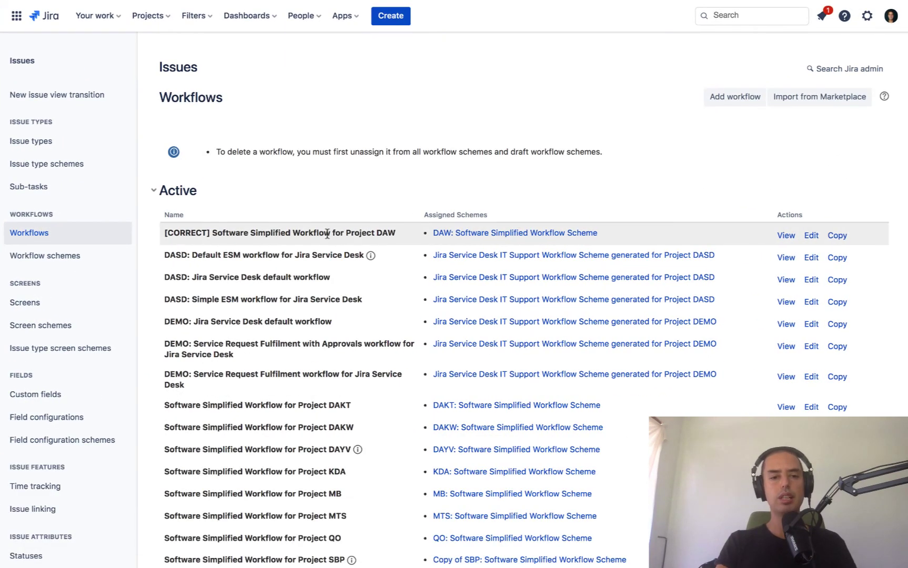
scroll(327, 233, "down", 3)
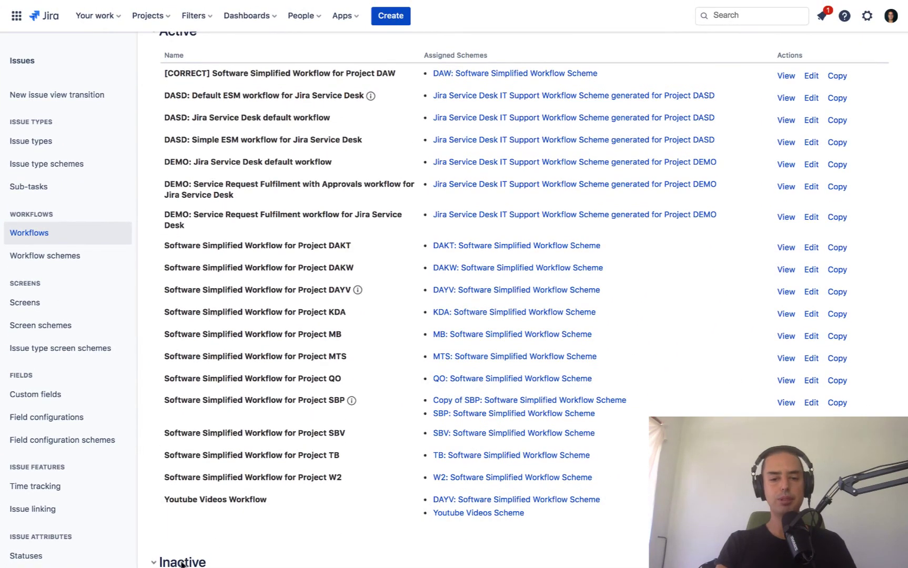
scroll(216, 510, "down", 8)
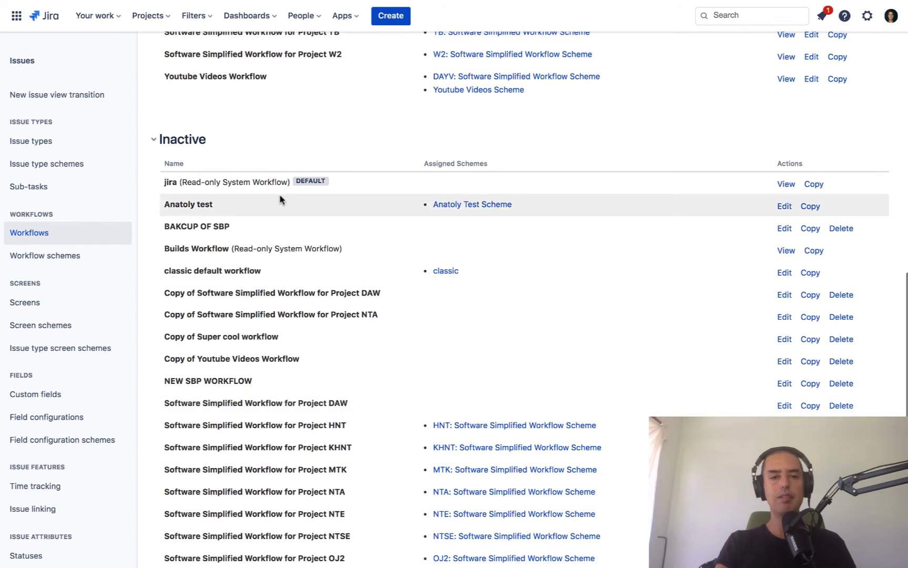
left_click(784, 229)
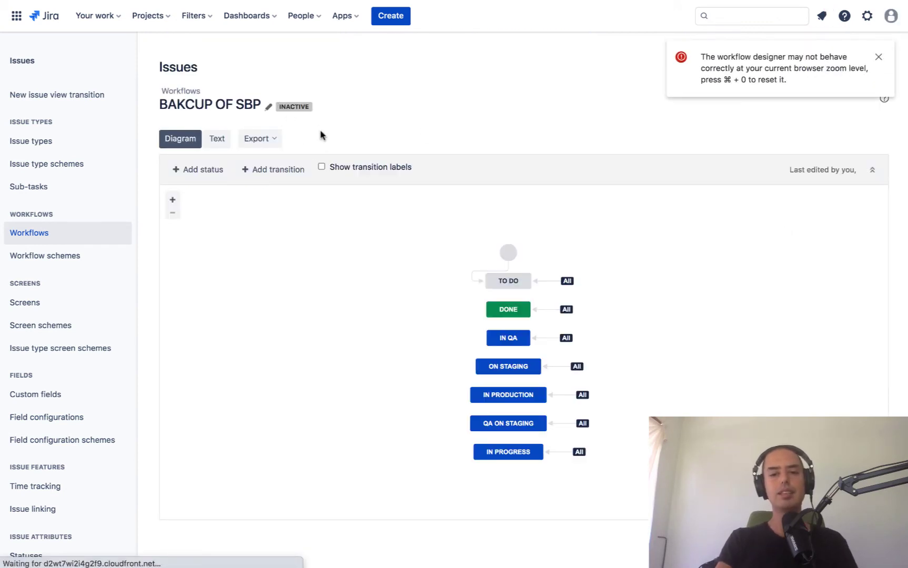
- Show the details of the global 'All' In Production transition in the BAKCUP OF SBP diagram
mouse_move(544, 457)
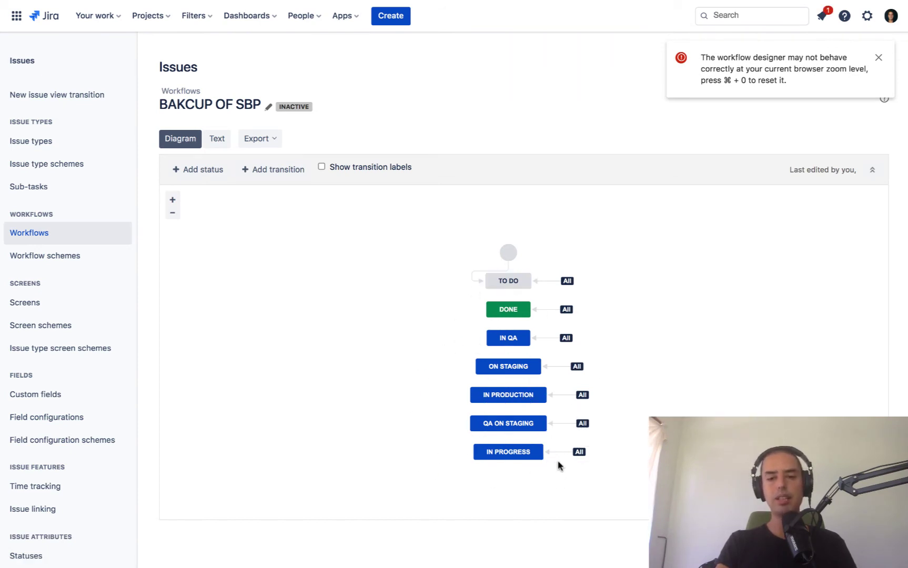
mouse_move(505, 447)
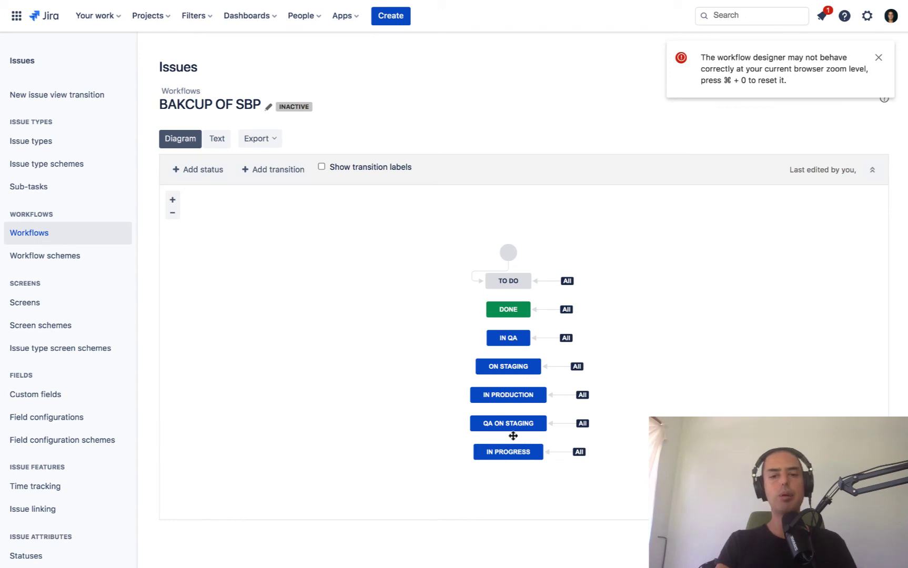
mouse_move(493, 399)
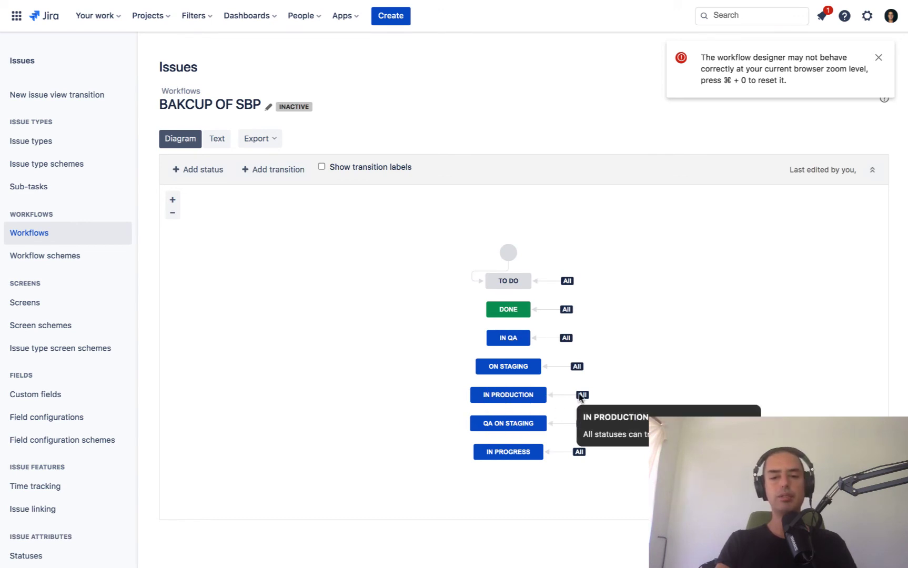
left_click(553, 396)
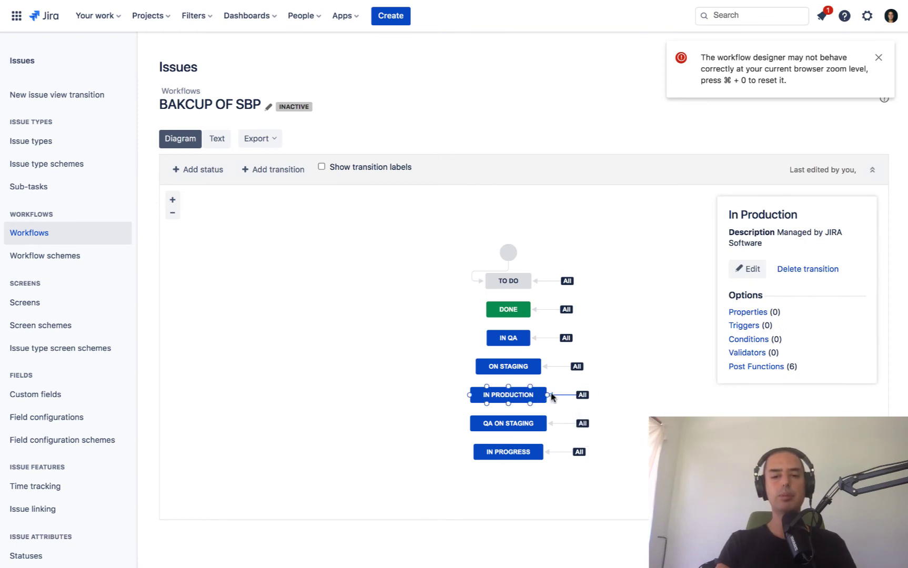
- Replace the global In Production transition with 'Qa on Staging is Done' from QA ON STAGING
key("Delete")
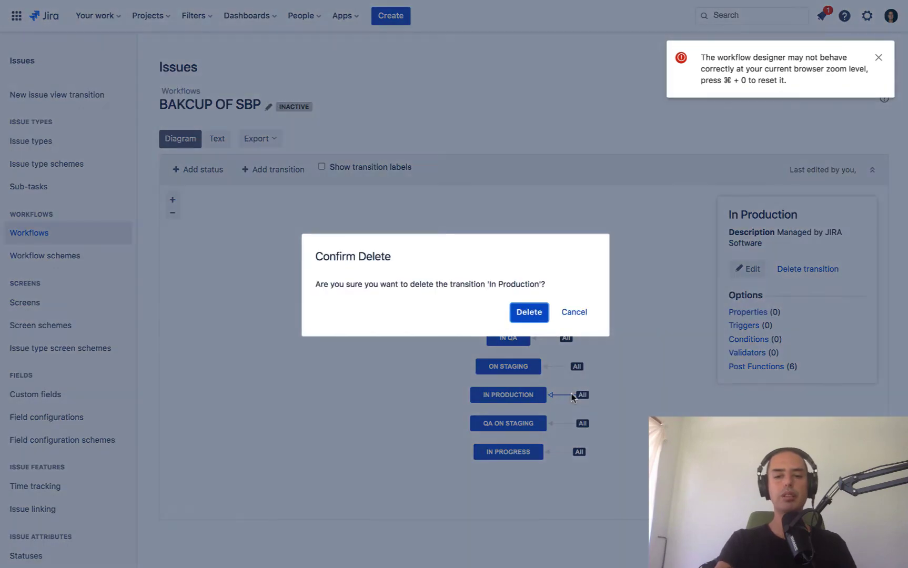
left_click(523, 316)
left_click(509, 399)
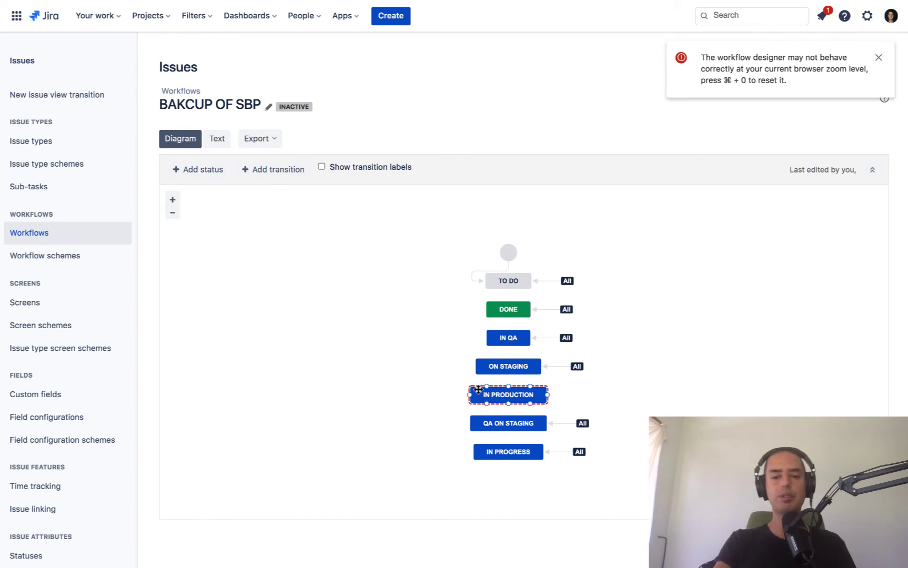
left_click_drag(510, 414, 508, 408)
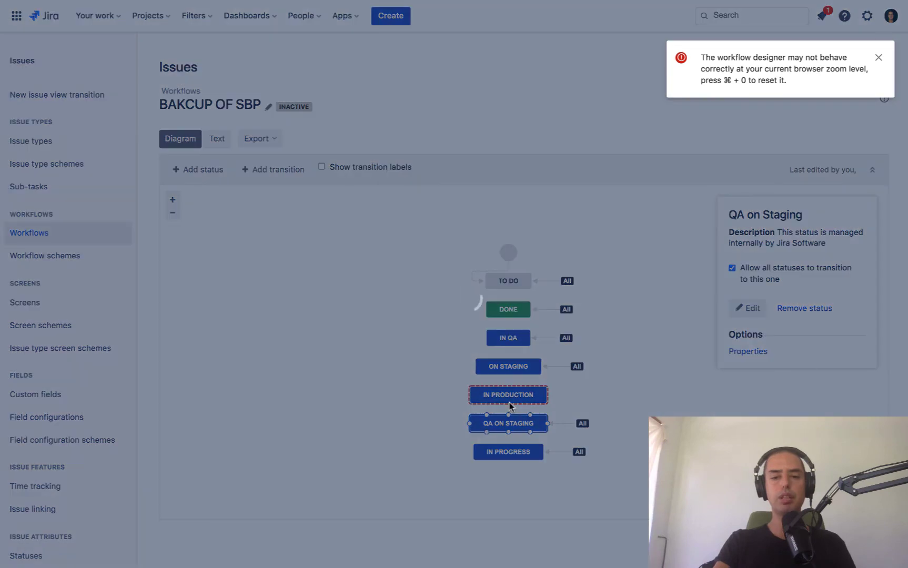
left_click(350, 270)
type("Qa on Staging is Done")
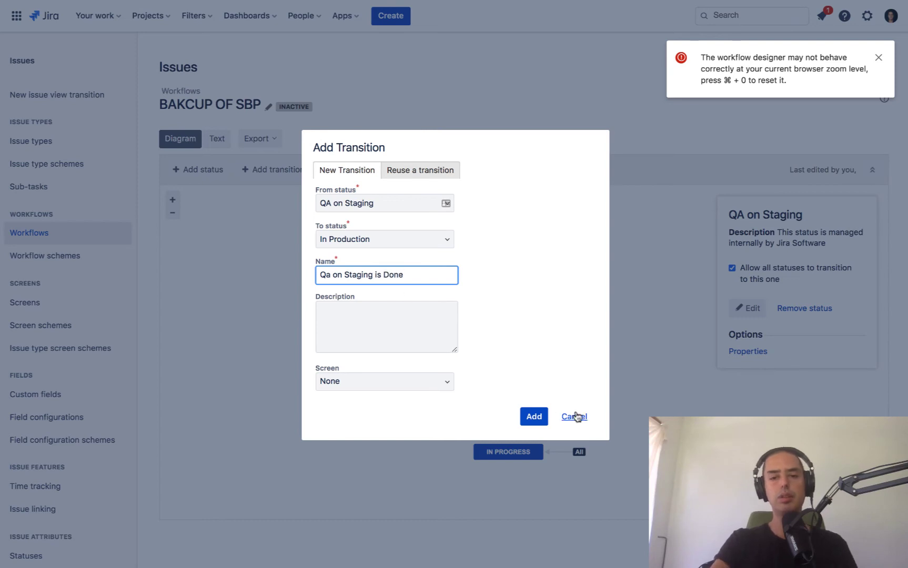
left_click(533, 416)
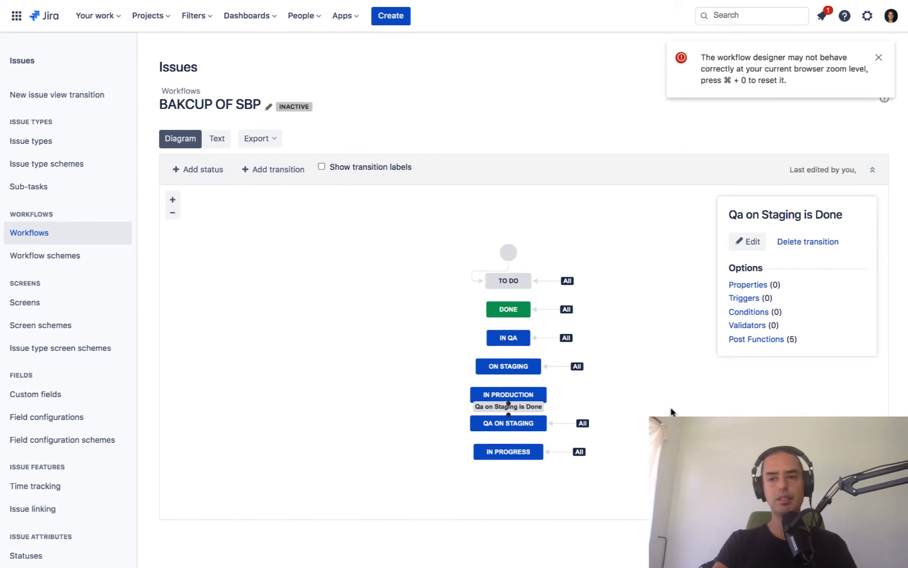
- Dismiss the browser zoom warning over the BAKCUP OF SBP workflow
left_click(877, 58)
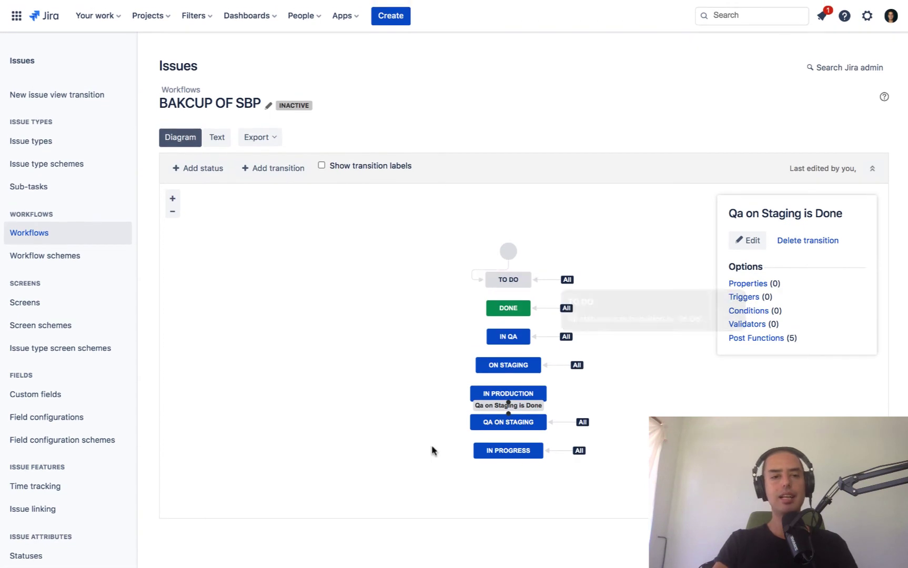
mouse_move(566, 281)
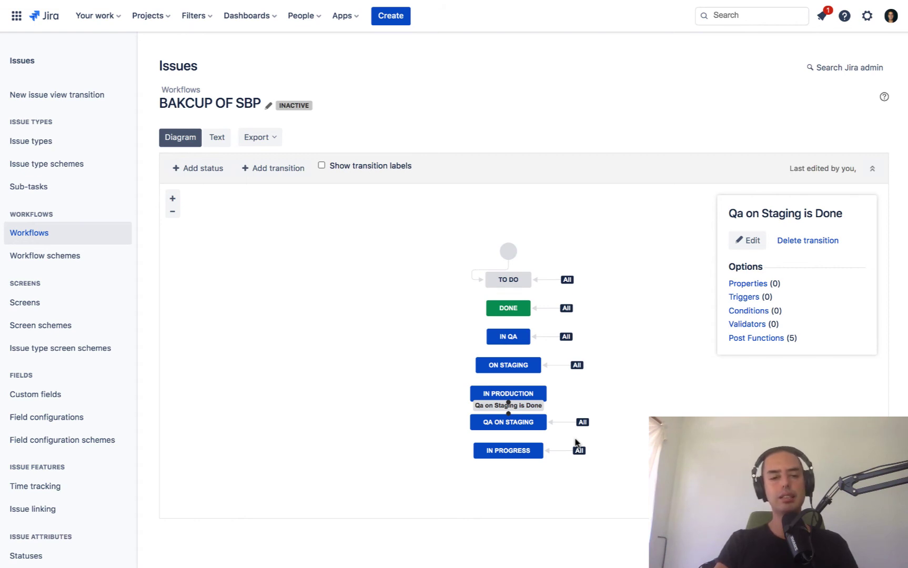
mouse_move(225, 3)
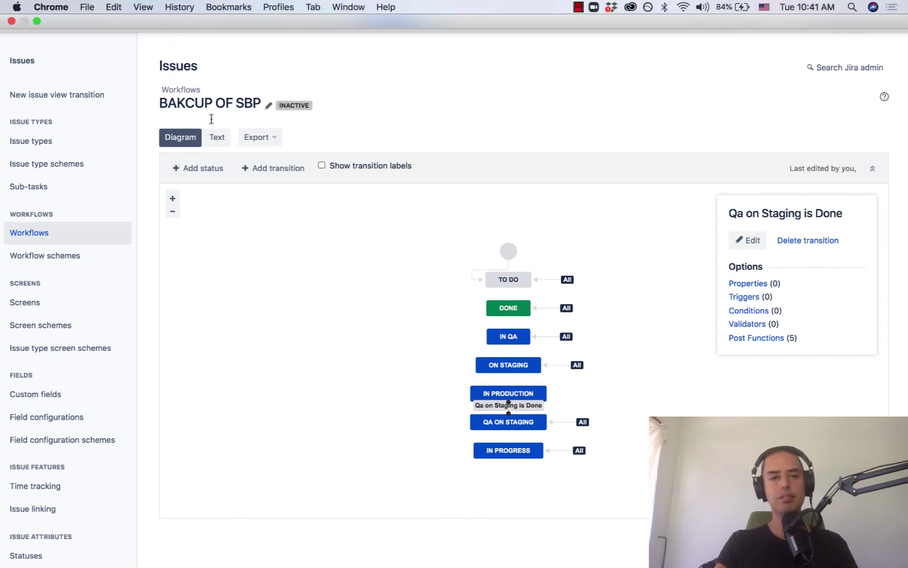
- Close the zoom warning and discard the draft of Software Simplified Workflow for Project SBP
left_click(881, 58)
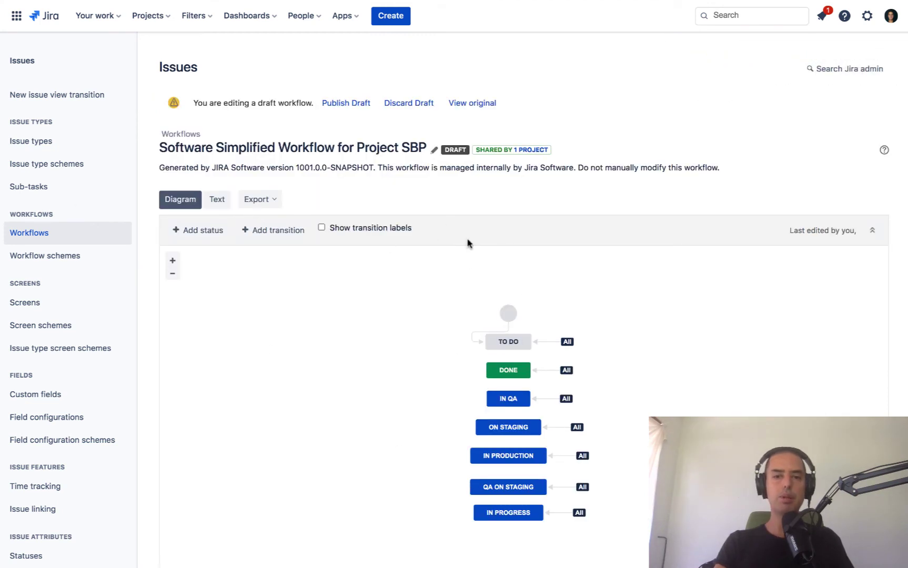
left_click(400, 104)
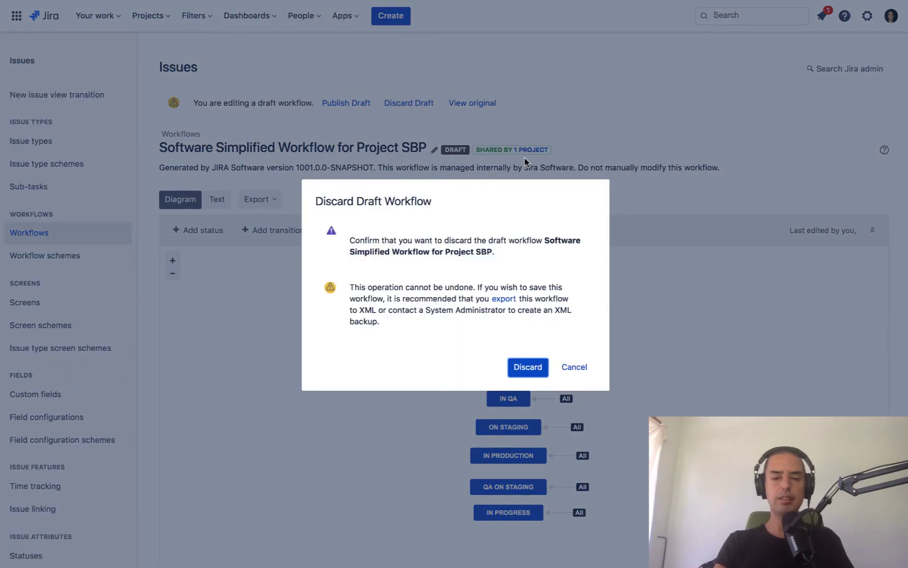
left_click(526, 368)
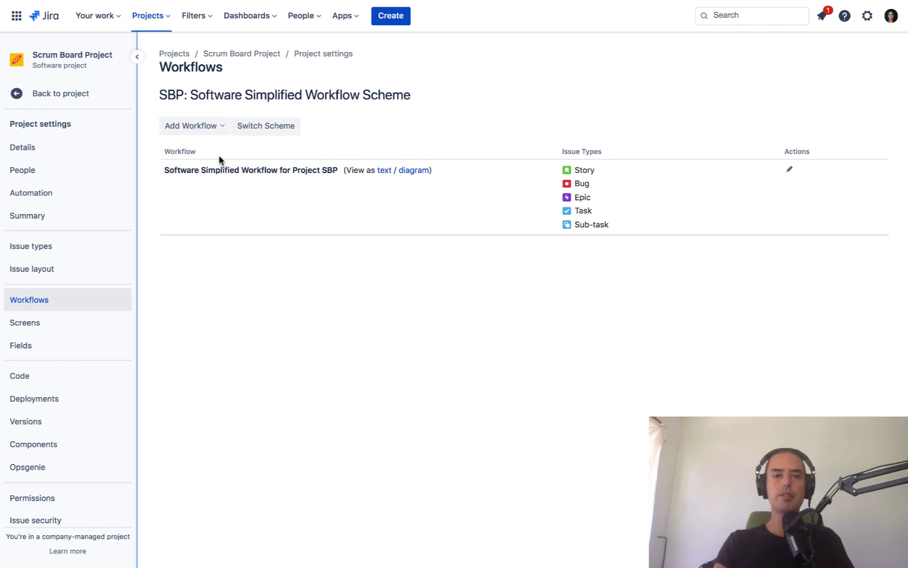
- Add the existing BAKCUP OF SBP workflow to the scheme draft for Story, Bug, Epic, Task and Sub-task
left_click(209, 131)
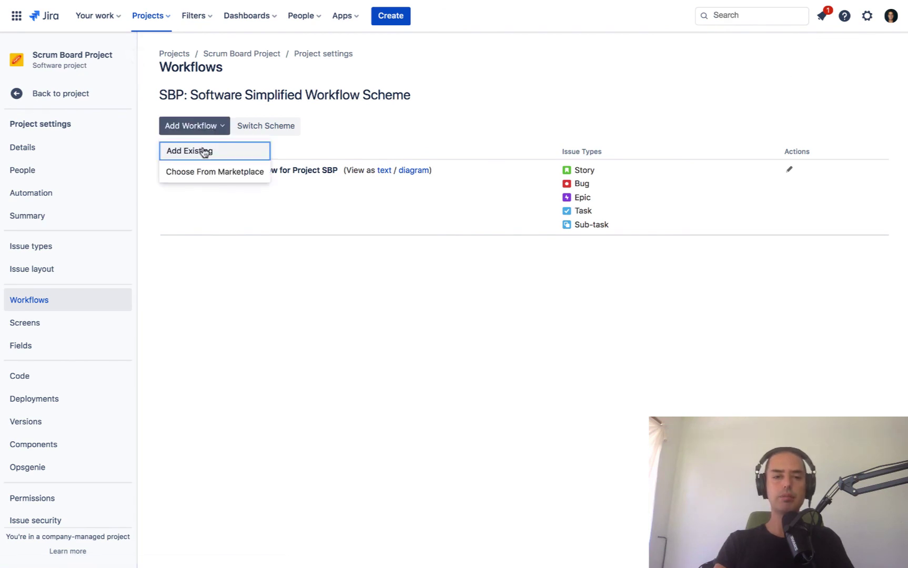
left_click(203, 150)
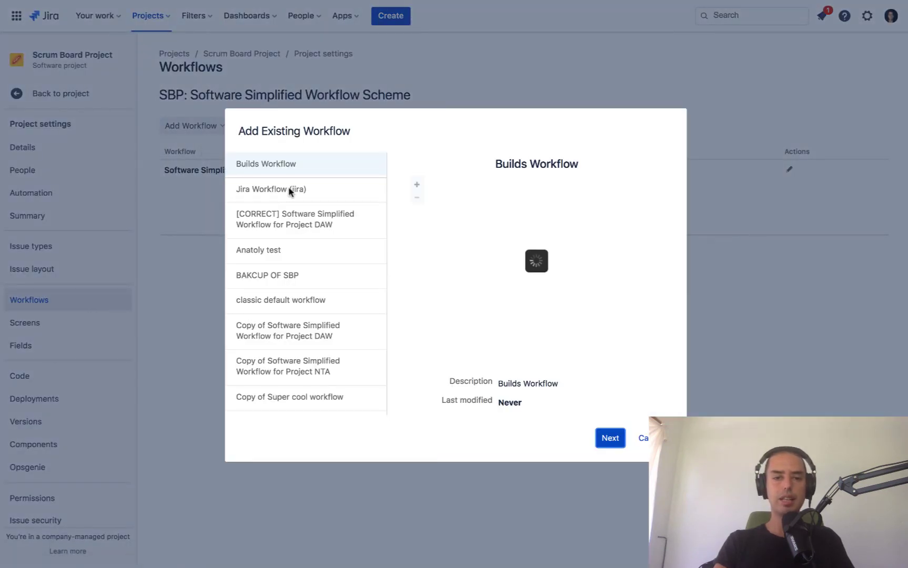
left_click(278, 275)
left_click(609, 438)
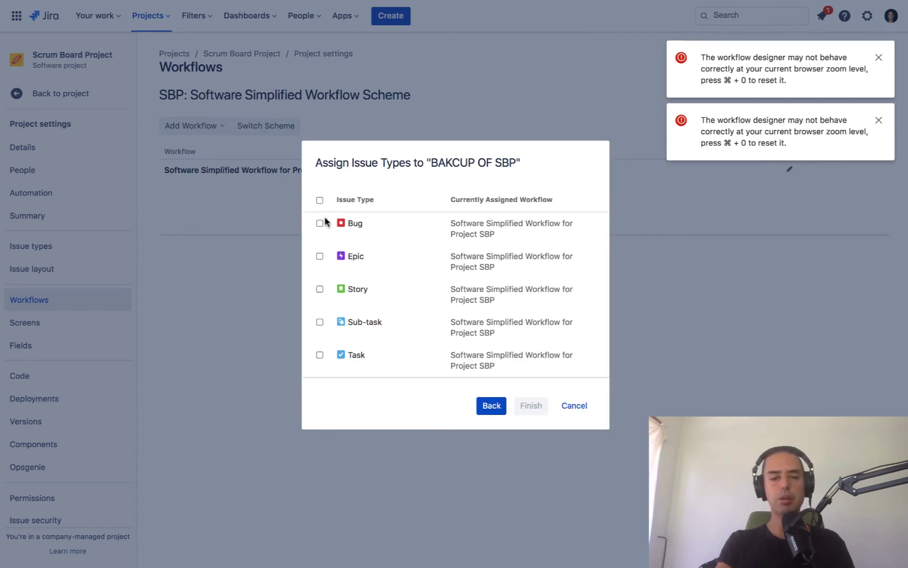
left_click(319, 290)
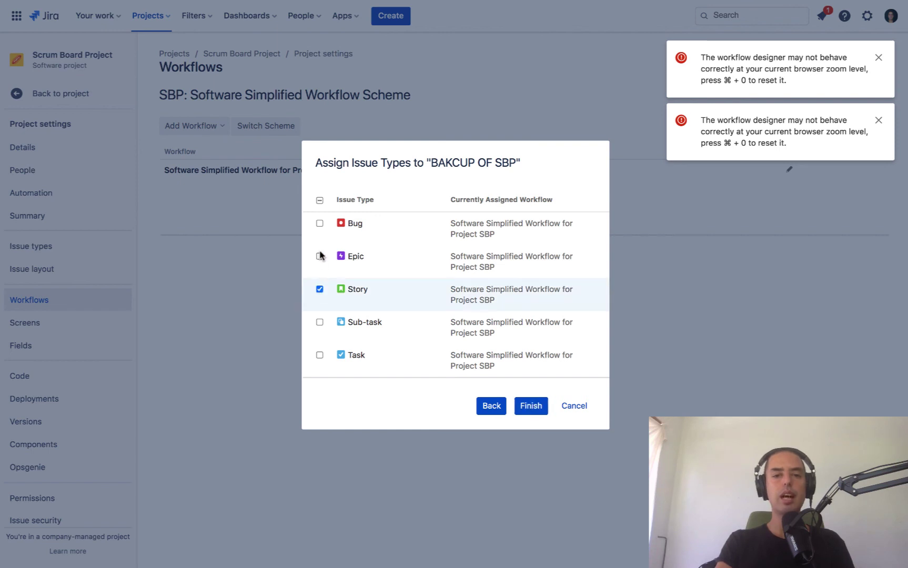
left_click(319, 257)
left_click(320, 200)
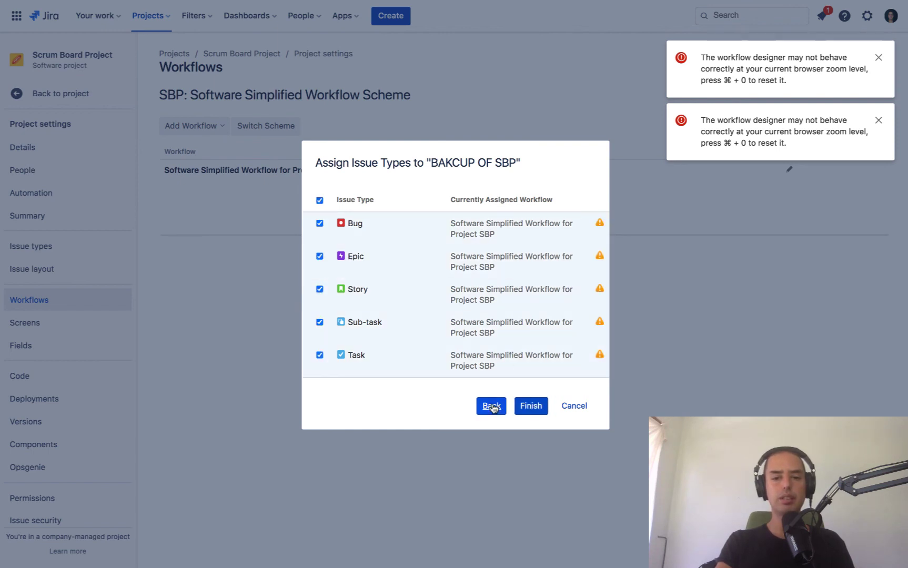
left_click(532, 406)
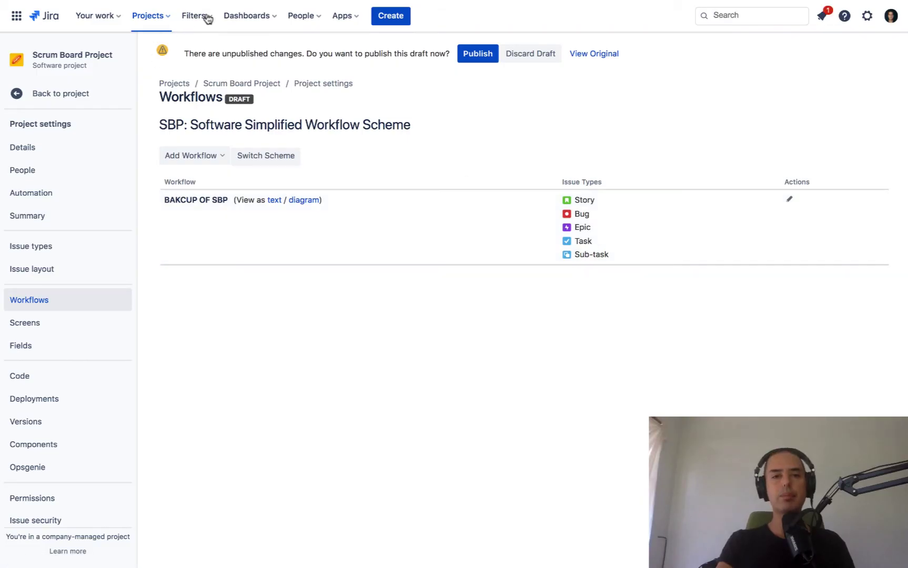
- Publish the SBP scheme draft, associating it and migrating issues to the BAKCUP OF SBP workflow
left_click(476, 58)
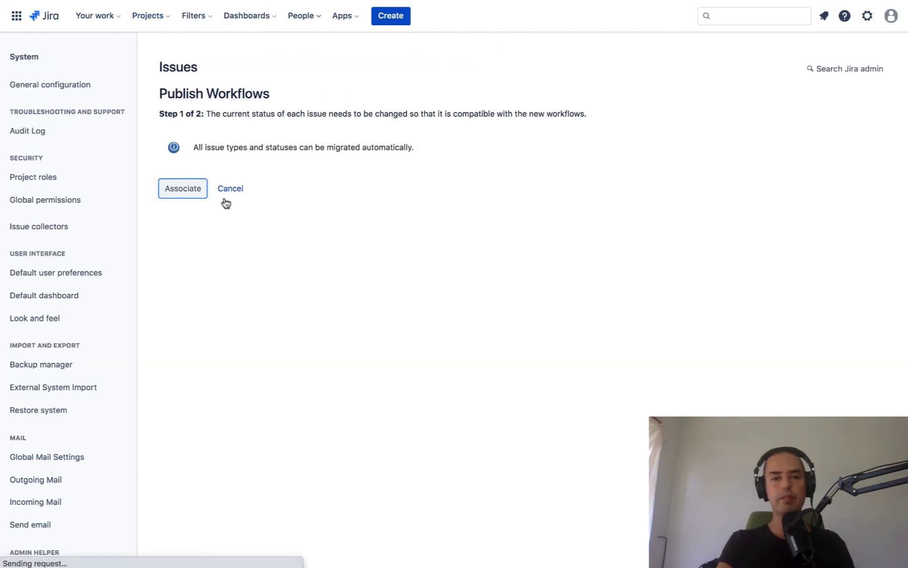
left_click(182, 191)
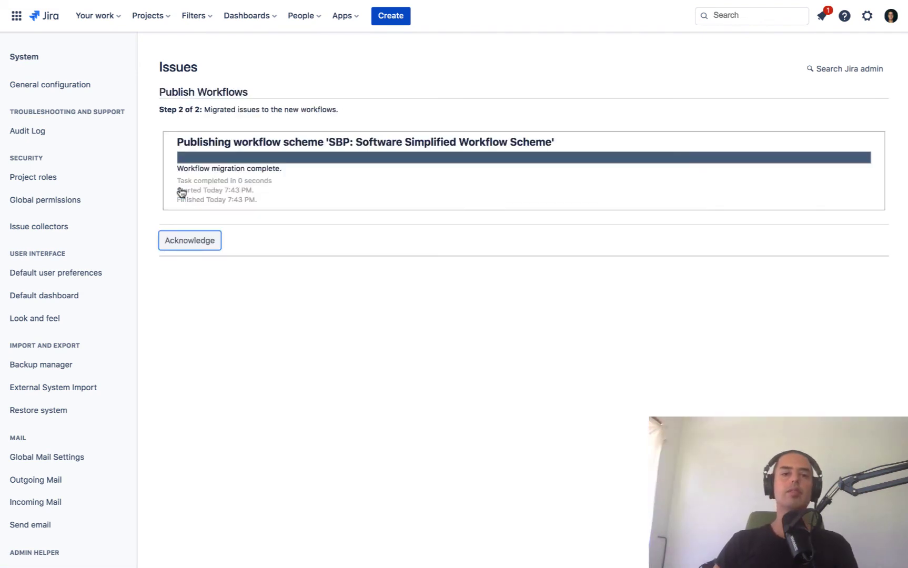
left_click(195, 242)
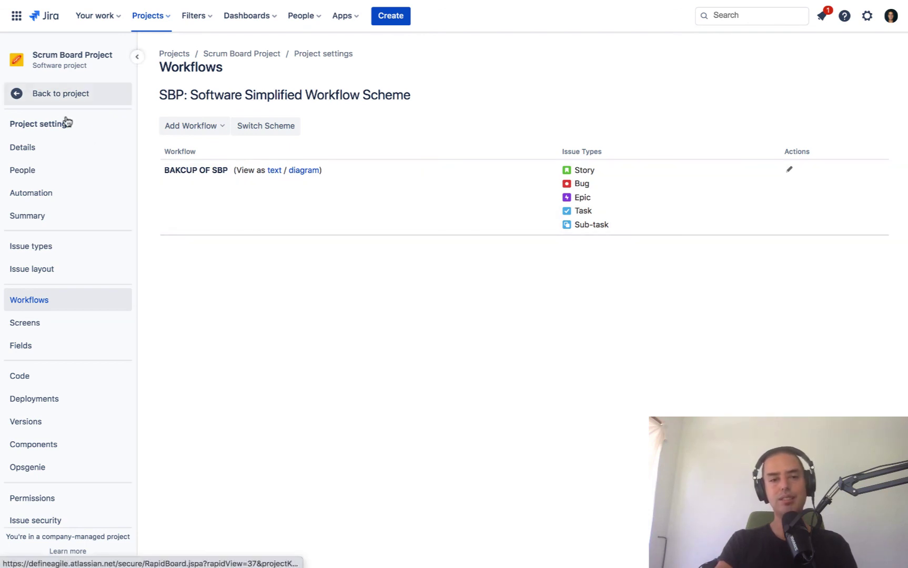
- On the SBP board, move First Story from Done to To Do, then In Progress, then In QA
left_click(53, 94)
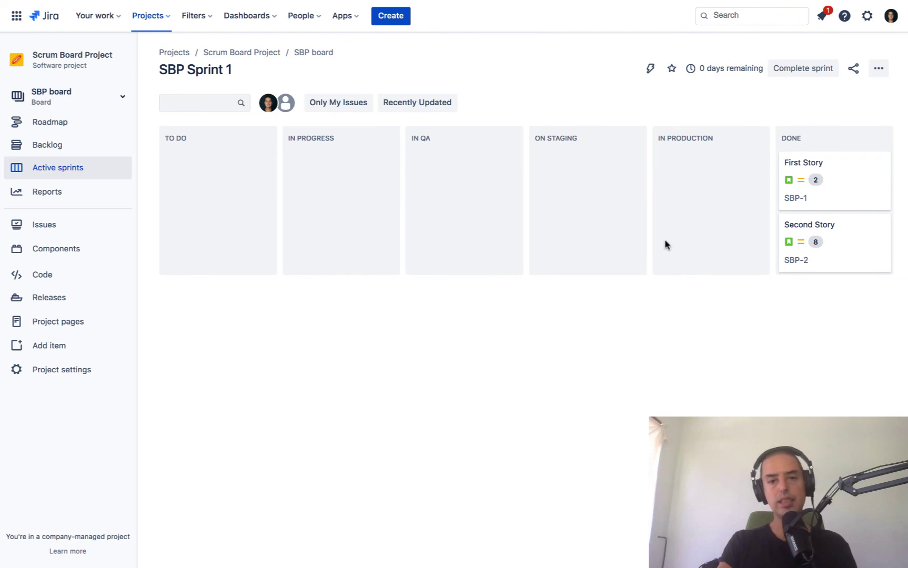
left_click_drag(781, 186, 194, 185)
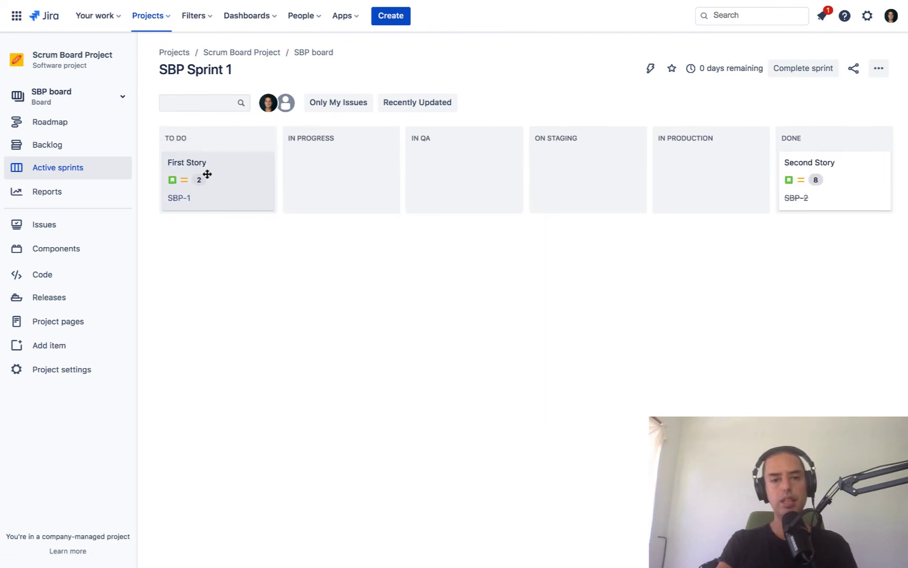
left_click_drag(200, 171, 325, 177)
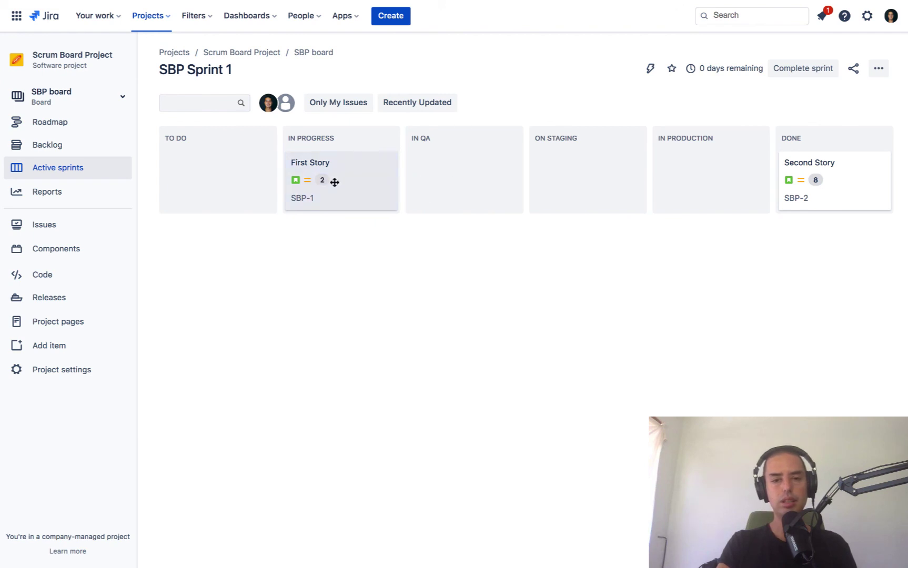
left_click_drag(333, 180, 858, 180)
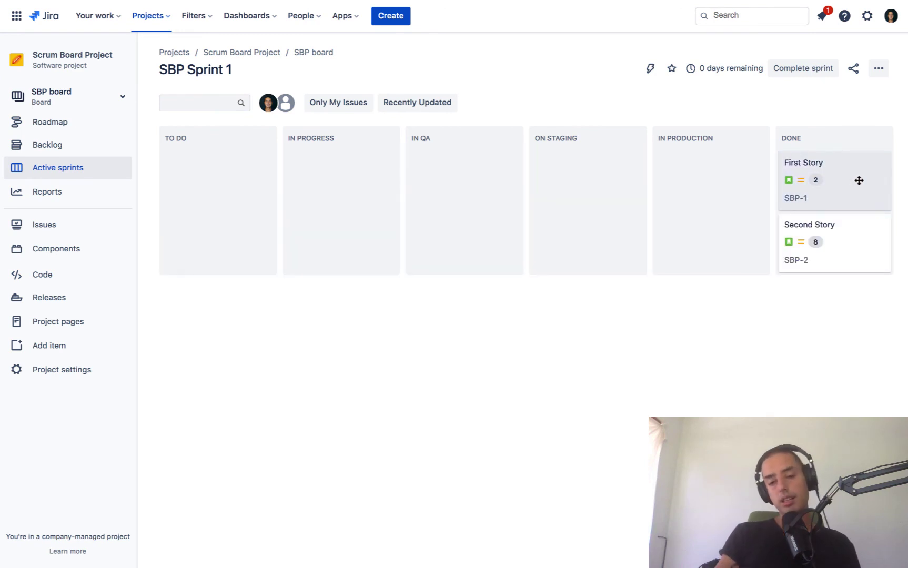